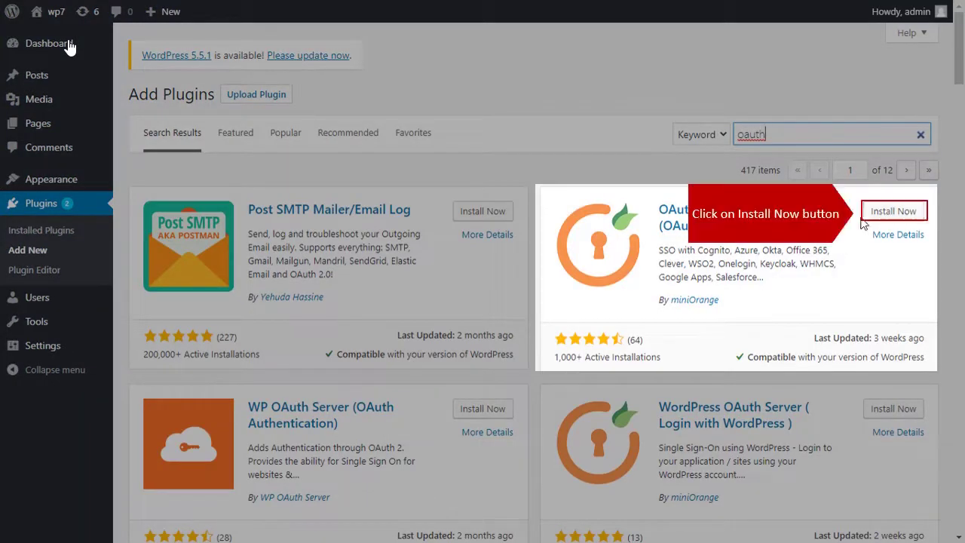
# Step: Install and activate the OAuth Single Sign On – SSO (OAuth Client) plugin
pyautogui.click(881, 214)
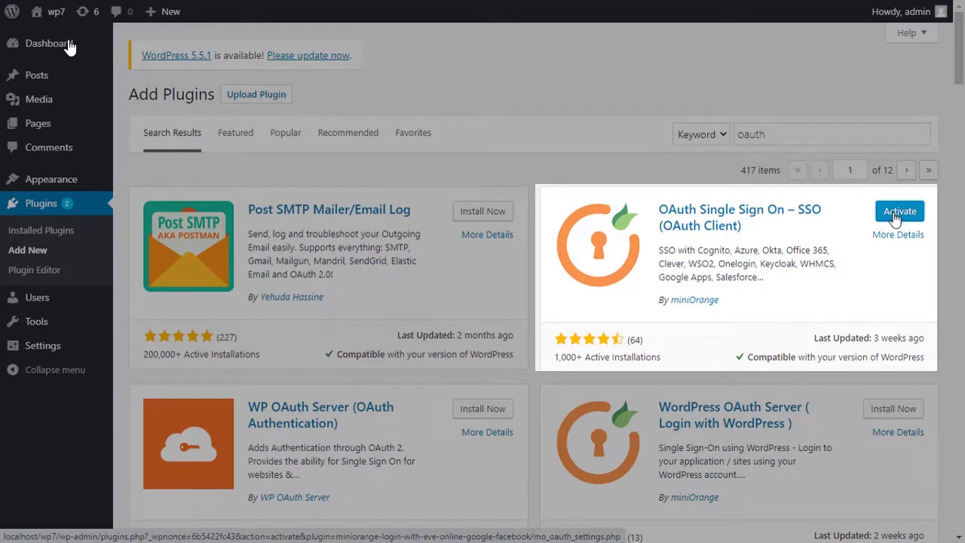
pyautogui.click(893, 220)
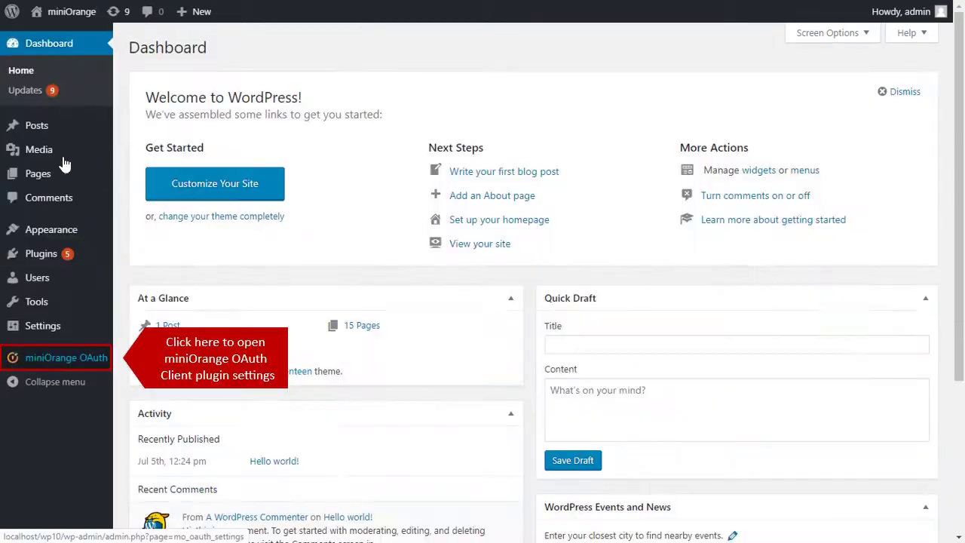
# Step: In the miniOrange OAuth settings, choose AWS Cognito and view its How to Configure instructions
pyautogui.click(55, 364)
pyautogui.scroll(-1, 57, 362)
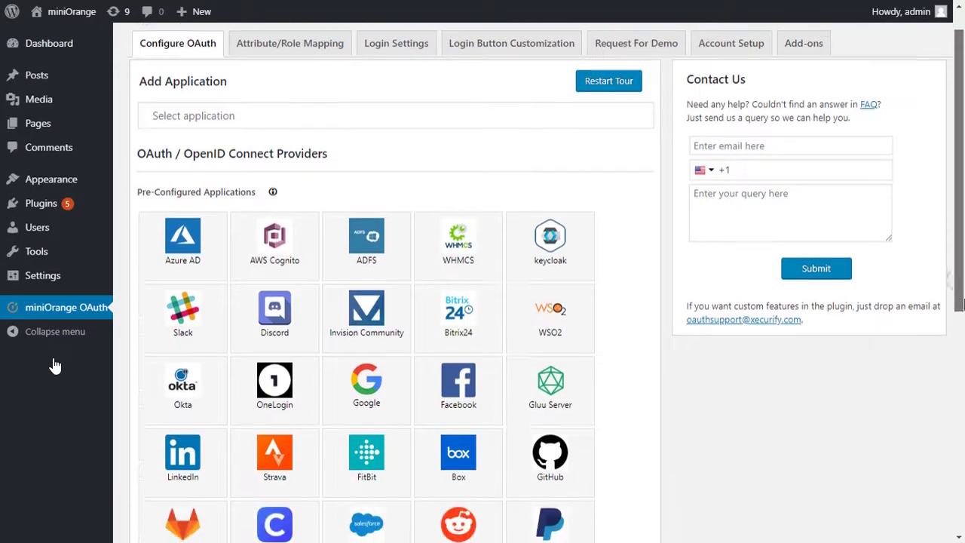
pyautogui.scroll(-2, 57, 362)
pyautogui.scroll(-3, 54, 365)
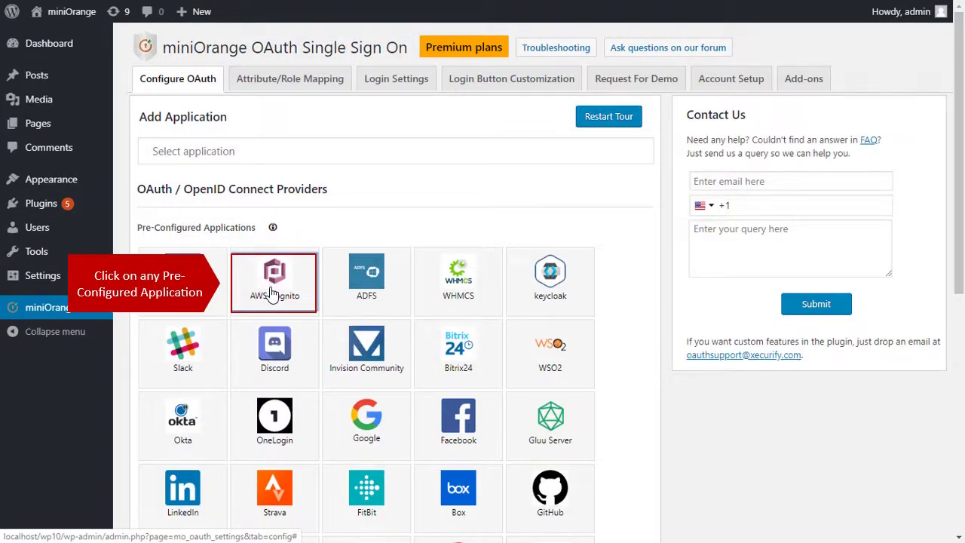
pyautogui.click(271, 293)
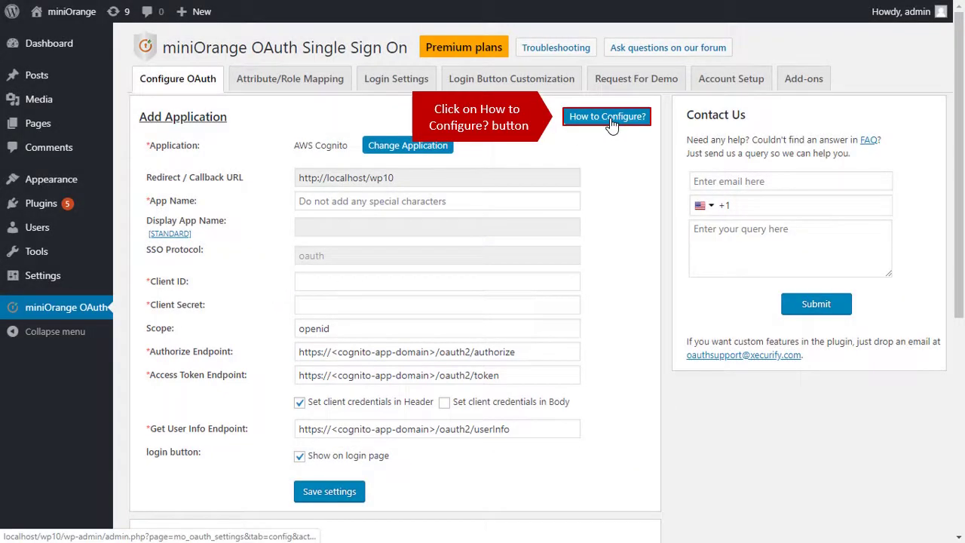
pyautogui.click(608, 117)
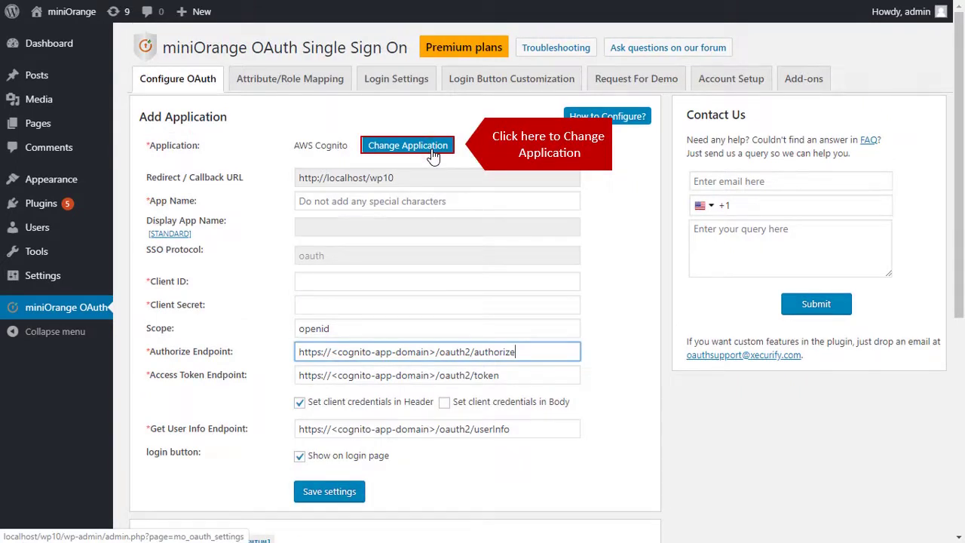
# Step: Switch the provider to Custom OAuth 2.0 App and give it the App Name 'oauth'
pyautogui.click(432, 151)
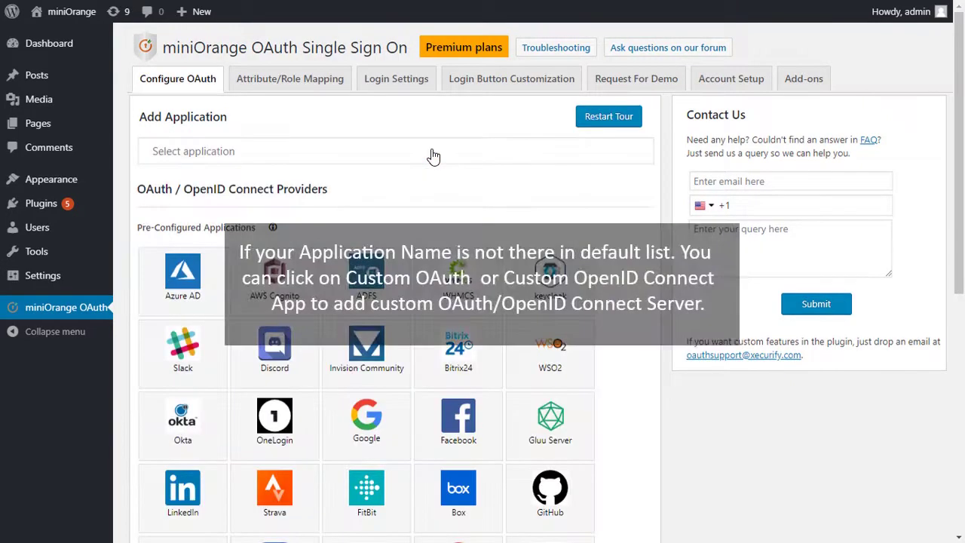
pyautogui.scroll(-1, 434, 156)
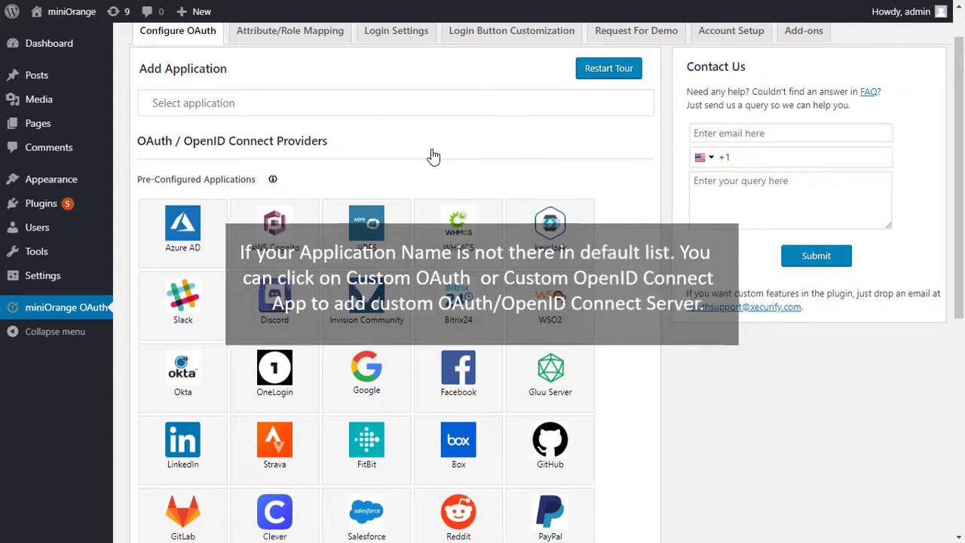
pyautogui.scroll(1, 434, 157)
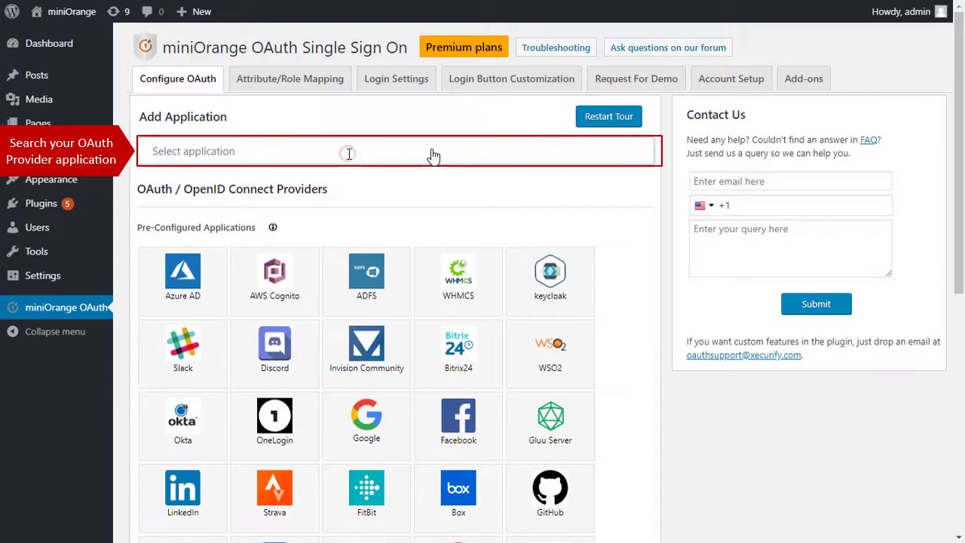
pyautogui.write('cus')
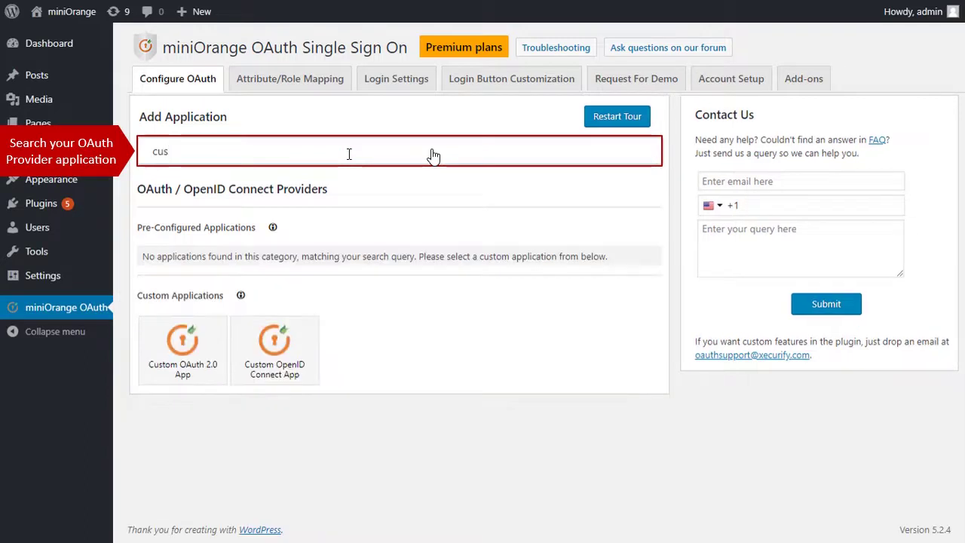
pyautogui.click(193, 343)
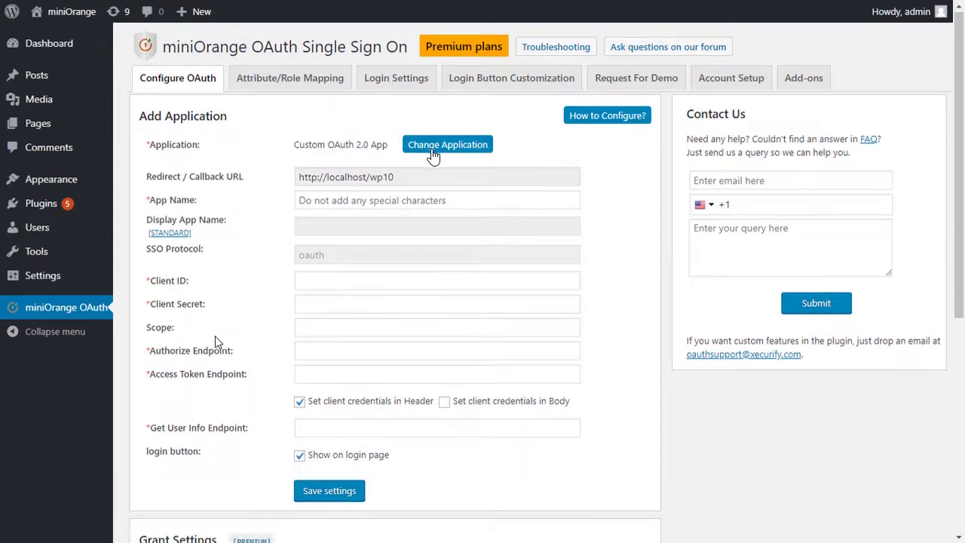
pyautogui.click(359, 204)
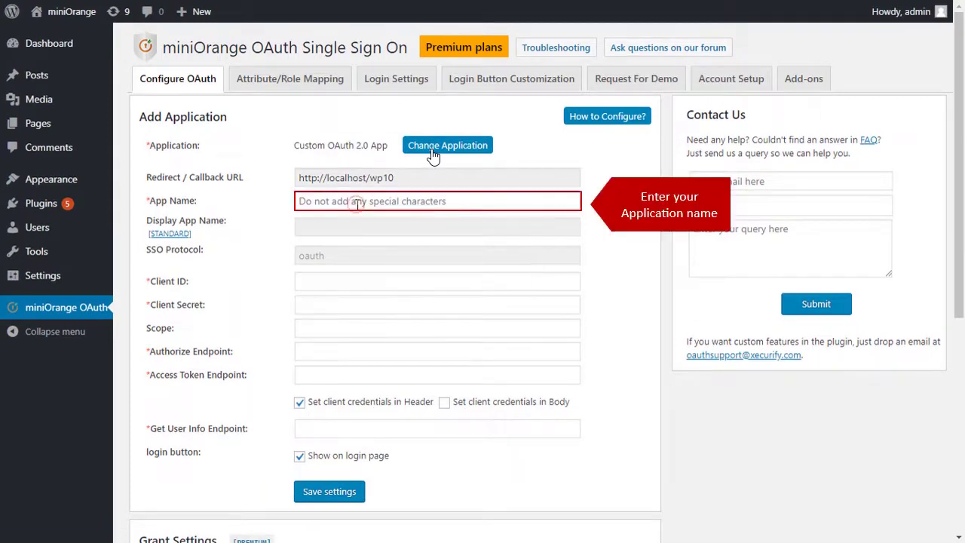
pyautogui.write('oauth')
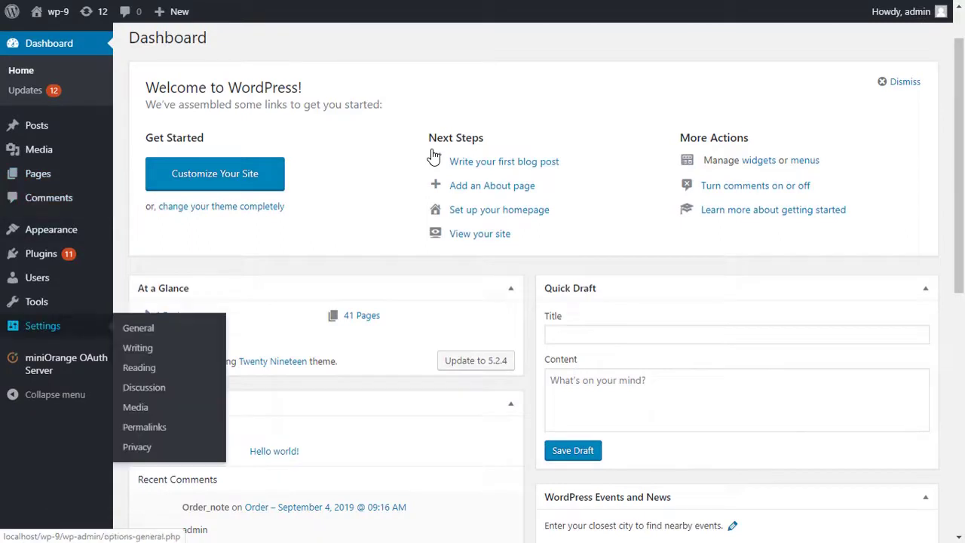
# Step: In the miniOrange OAuth Server plugin, start a new client named 'oauth'
pyautogui.click(66, 364)
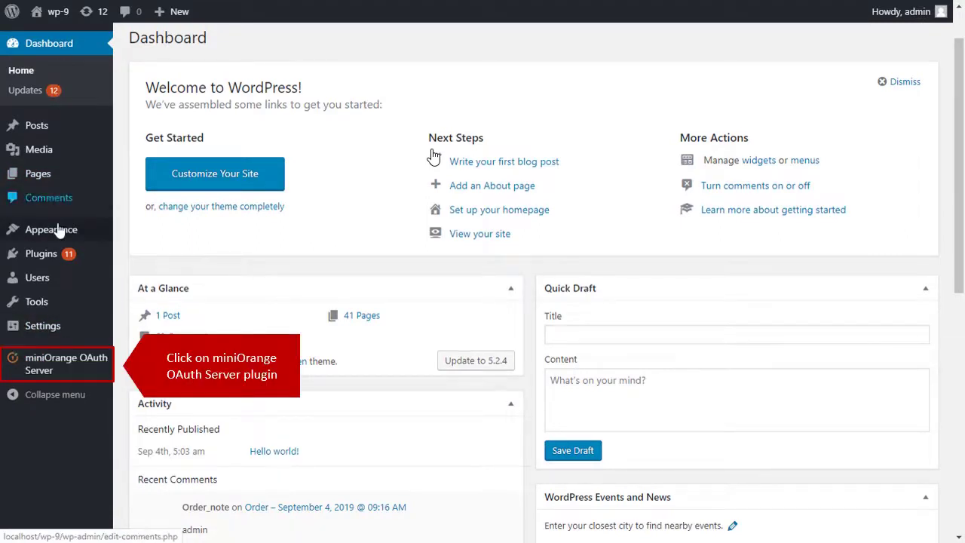
pyautogui.click(67, 369)
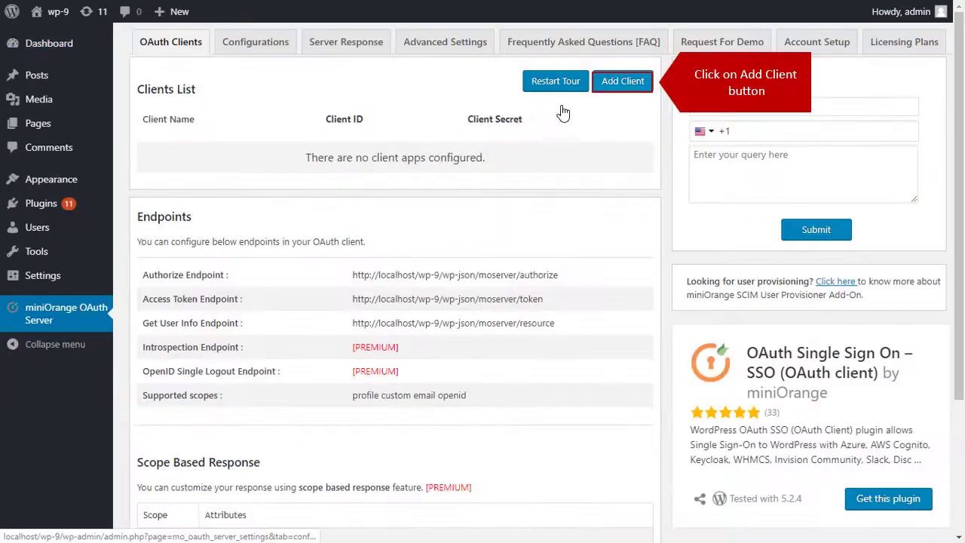
pyautogui.click(623, 81)
pyautogui.click(377, 108)
pyautogui.write('oauth')
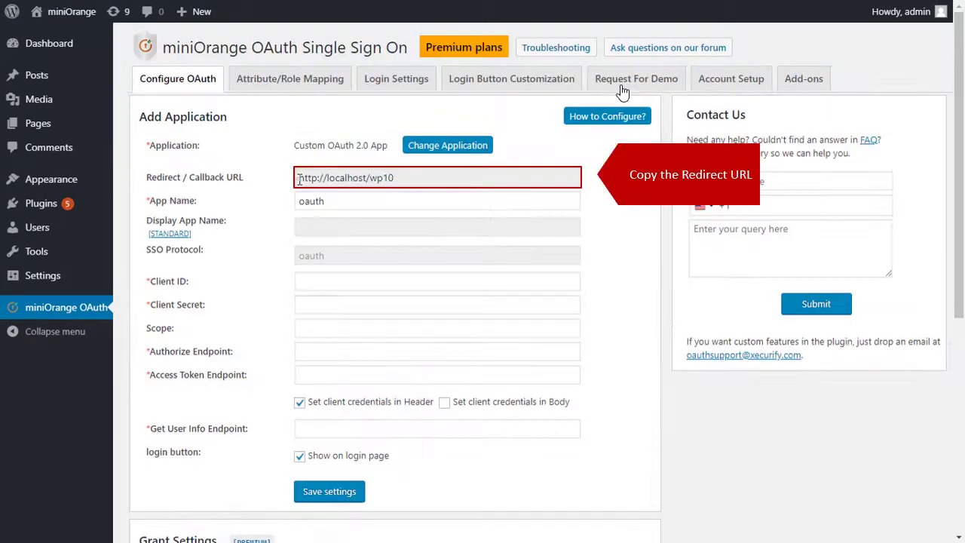
pyautogui.moveTo(298, 177); pyautogui.dragTo(403, 177)
pyautogui.hotkey('ctrl', 'c')
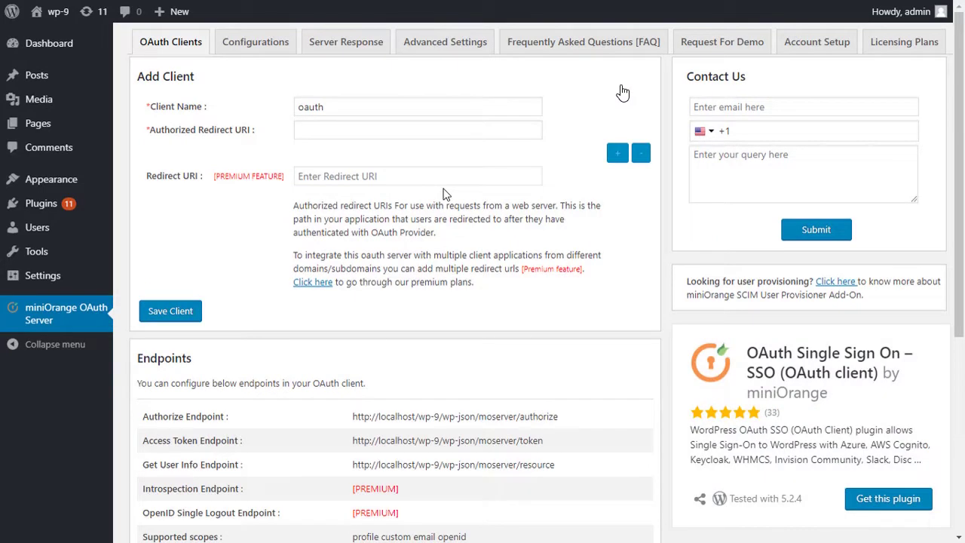
pyautogui.click(420, 133)
pyautogui.hotkey('ctrl', 'v')
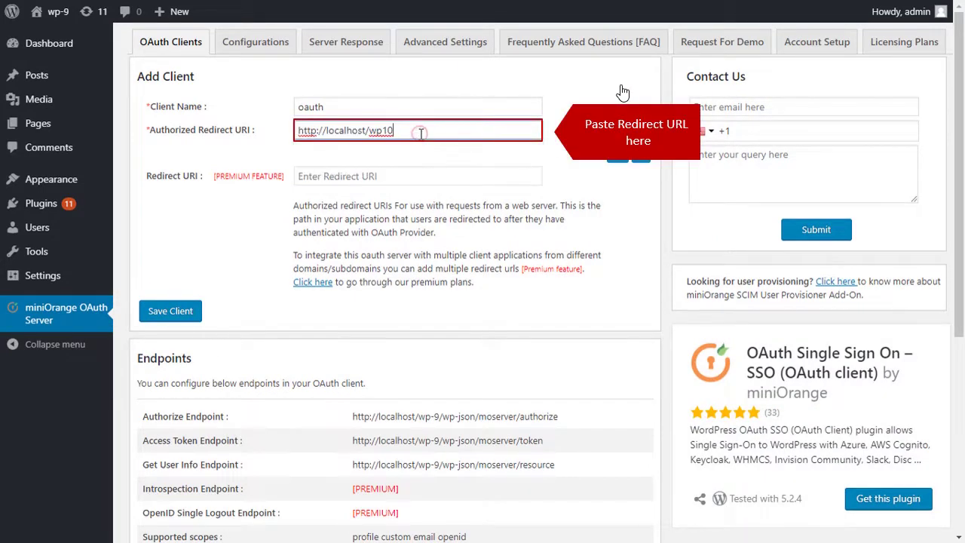
pyautogui.click(453, 148)
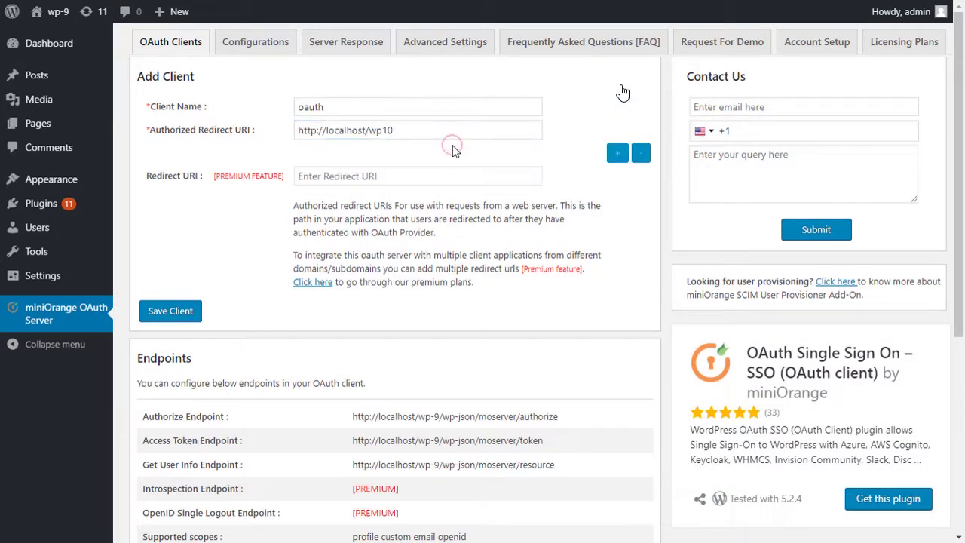
pyautogui.click(175, 313)
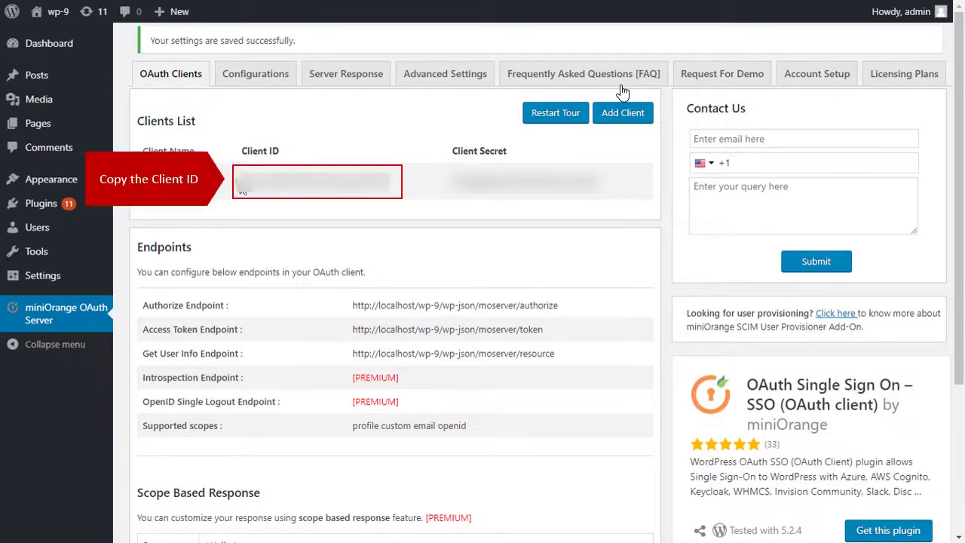
# Step: Copy the server's Client ID into the client app, set scope to 'profile', and save the settings
pyautogui.doubleClick(404, 186)
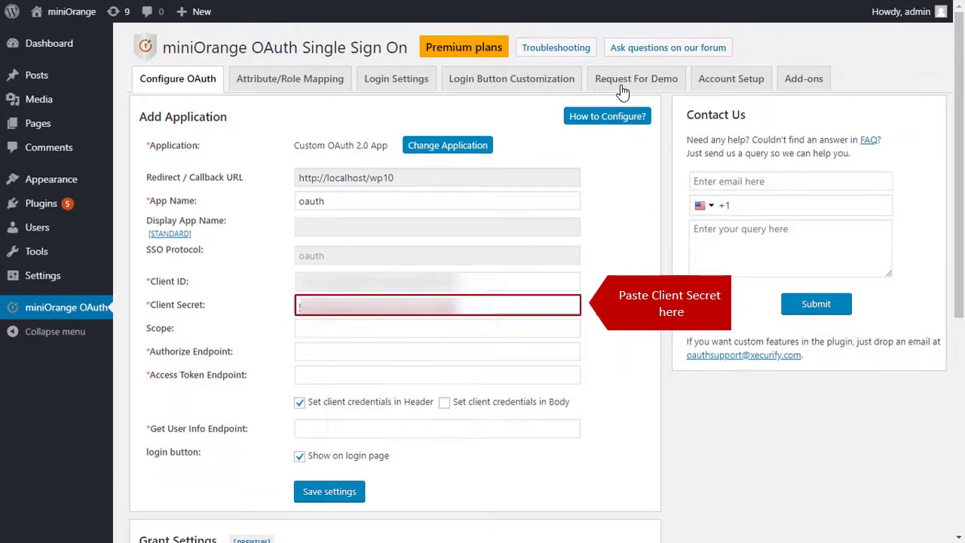
pyautogui.click(357, 329)
pyautogui.write('profile')
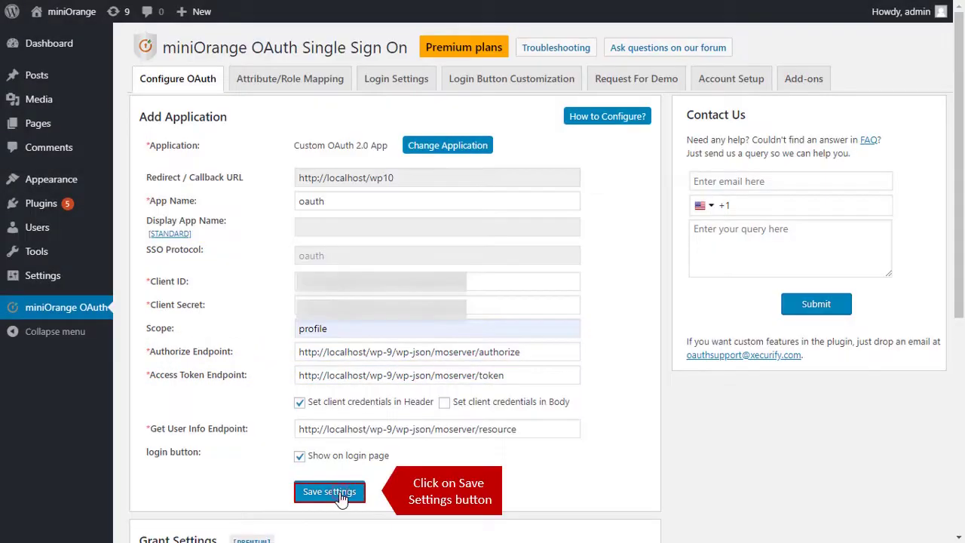
pyautogui.click(341, 497)
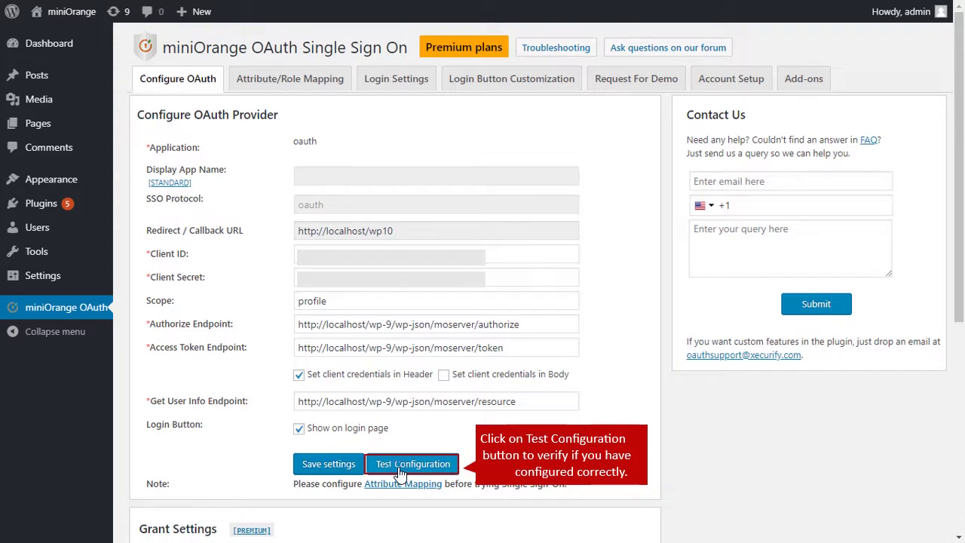
# Step: Run Test Configuration and allow the oauth application access to profile and email
pyautogui.click(400, 464)
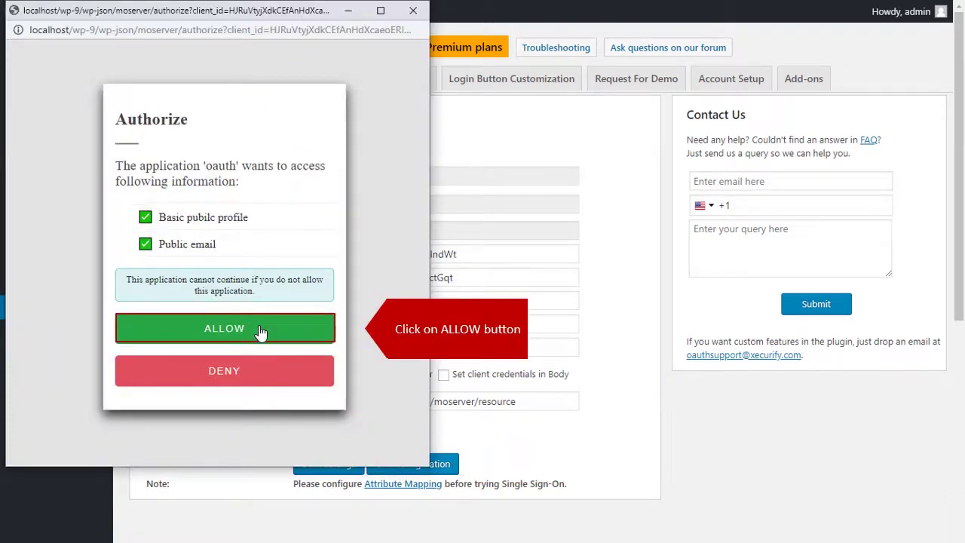
pyautogui.click(259, 329)
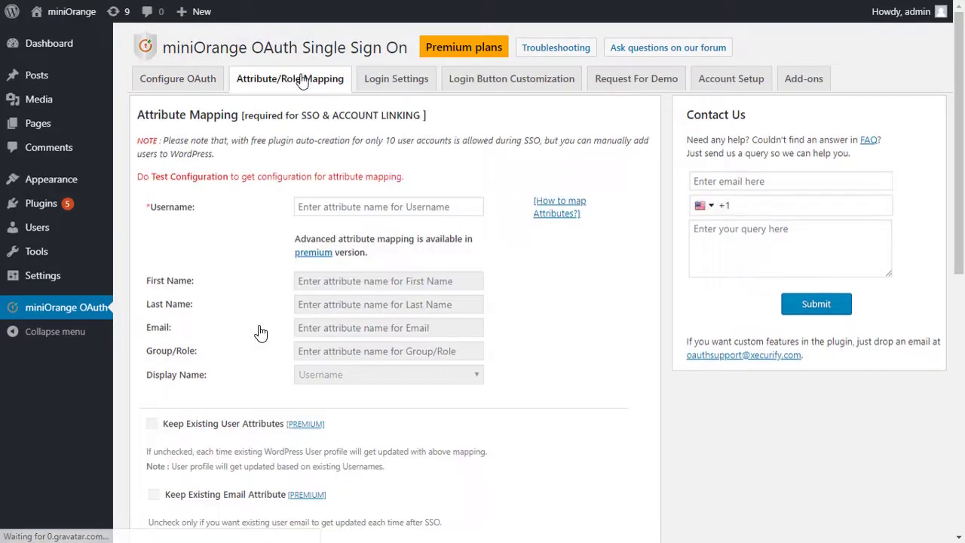
# Step: Enter 'email' as the Username attribute and save the attribute mapping
pyautogui.click(322, 206)
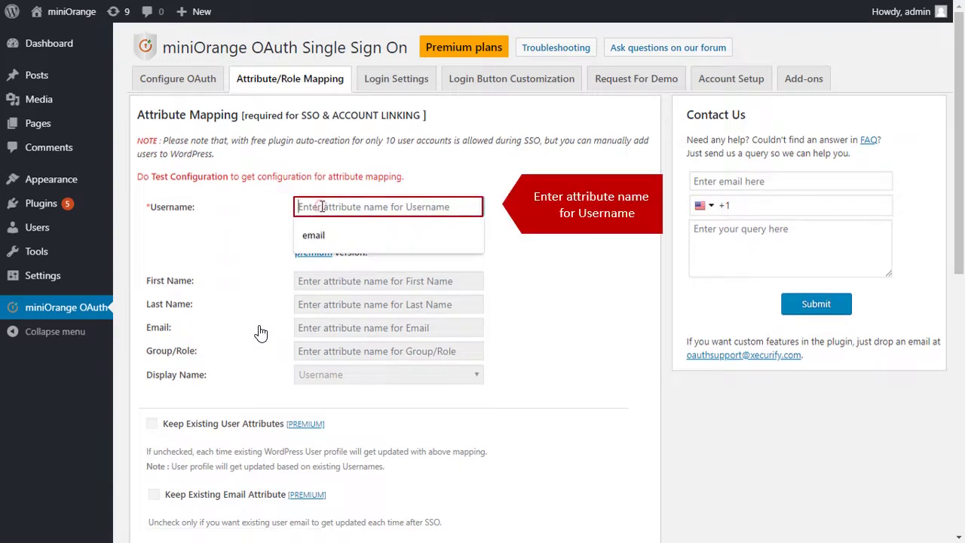
pyautogui.write('email')
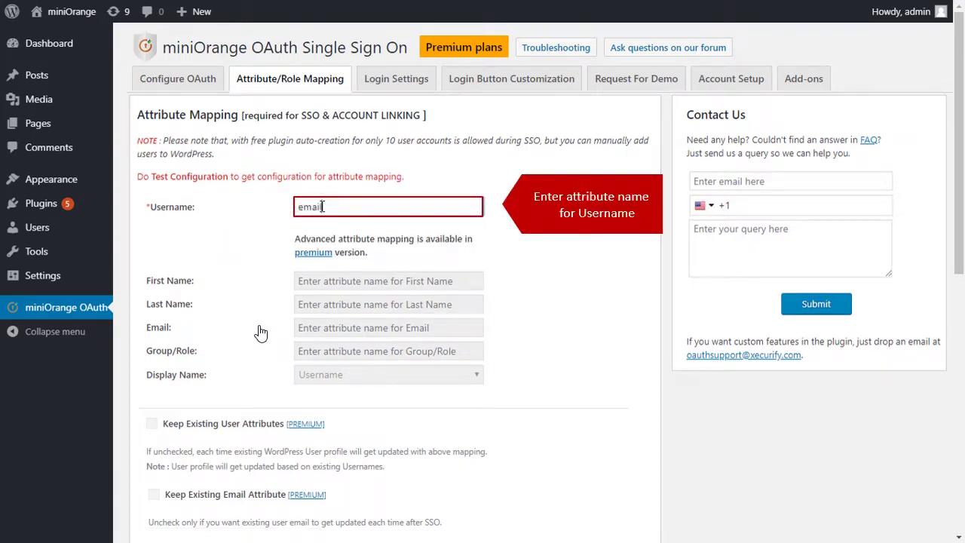
pyautogui.scroll(-3, 306, 332)
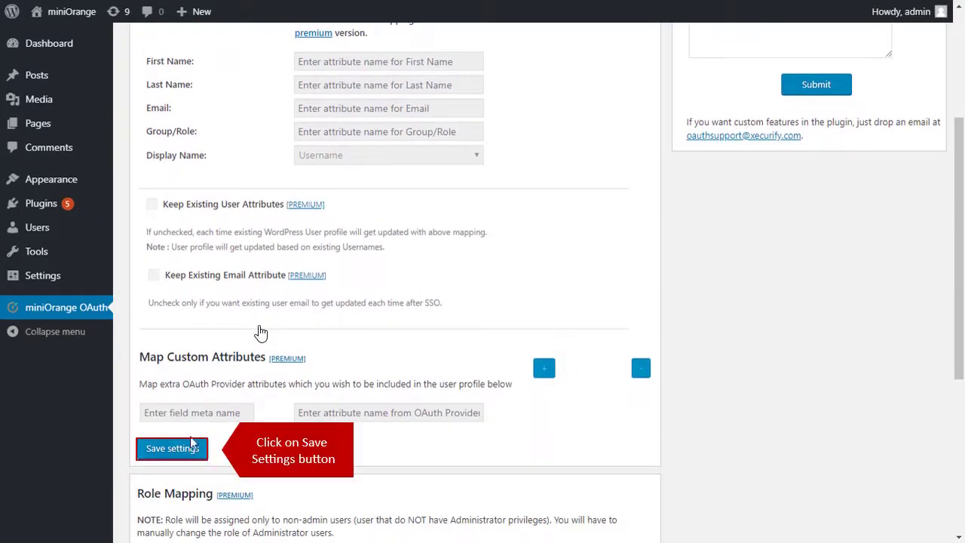
pyautogui.click(184, 449)
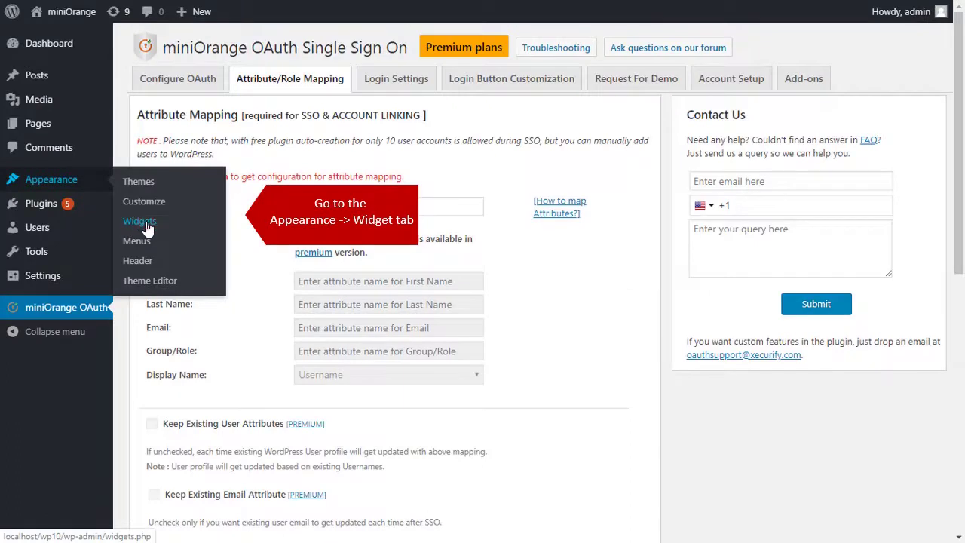
# Step: On the Widgets page, place the miniOrange OAuth widget into the Blog Sidebar
pyautogui.click(148, 226)
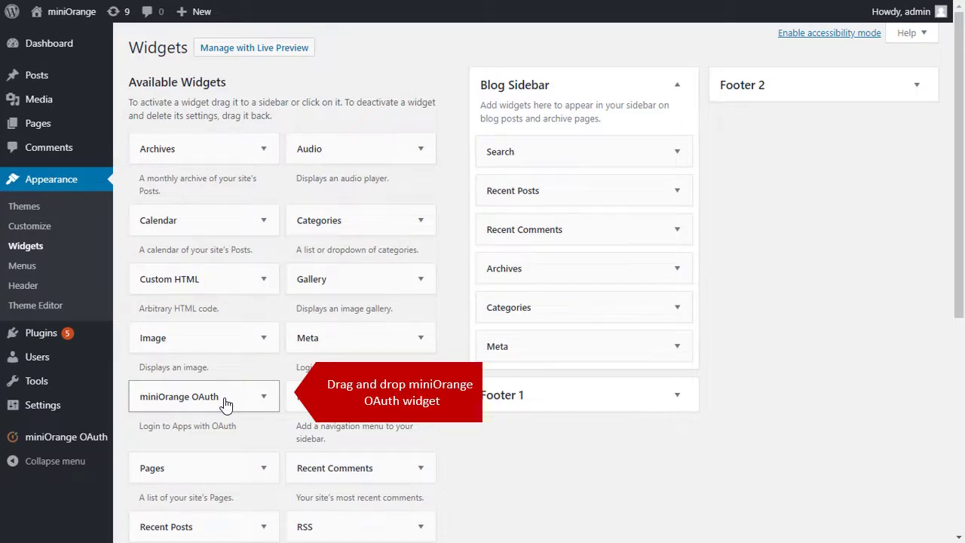
pyautogui.moveTo(225, 405); pyautogui.dragTo(617, 352)
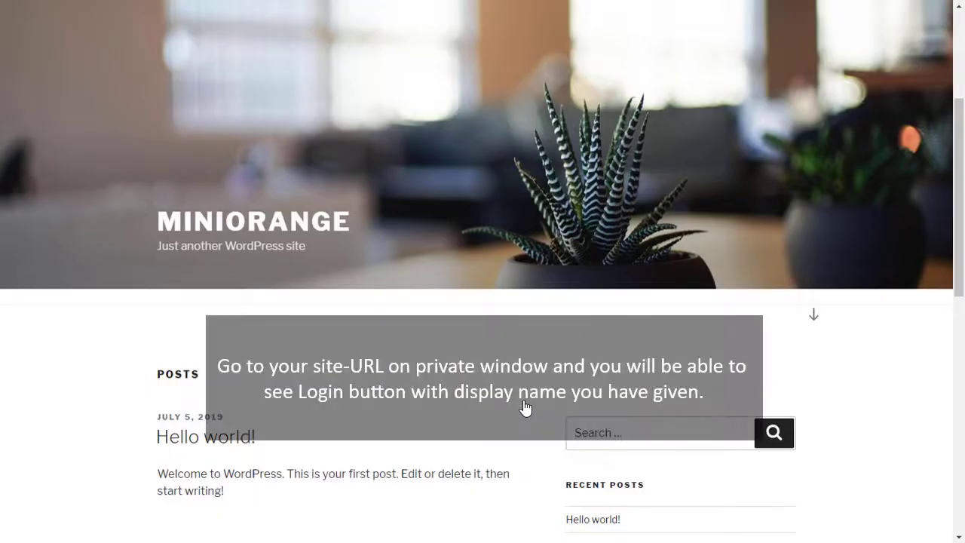
# Step: On the front page sidebar, sign in using the Login with Oauth button
pyautogui.scroll(-6, 526, 407)
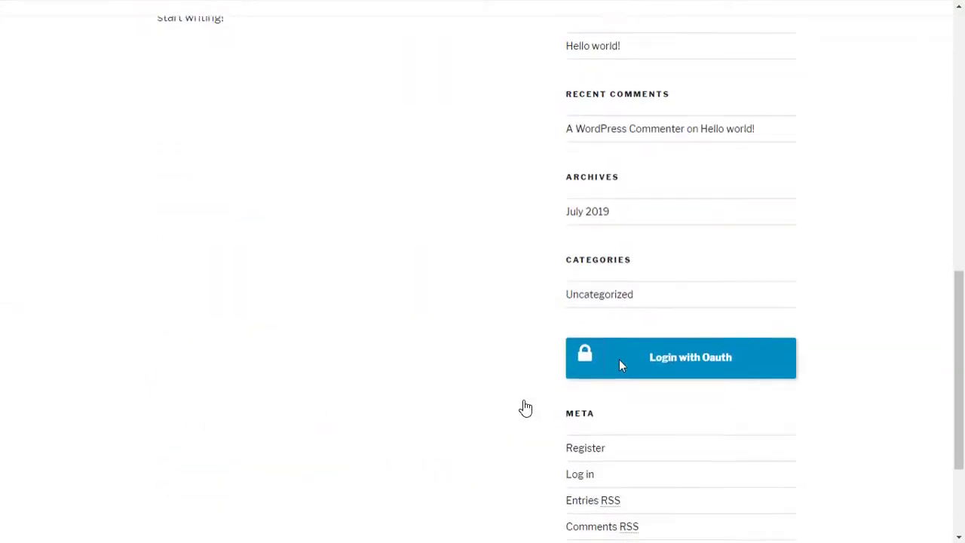
pyautogui.click(670, 361)
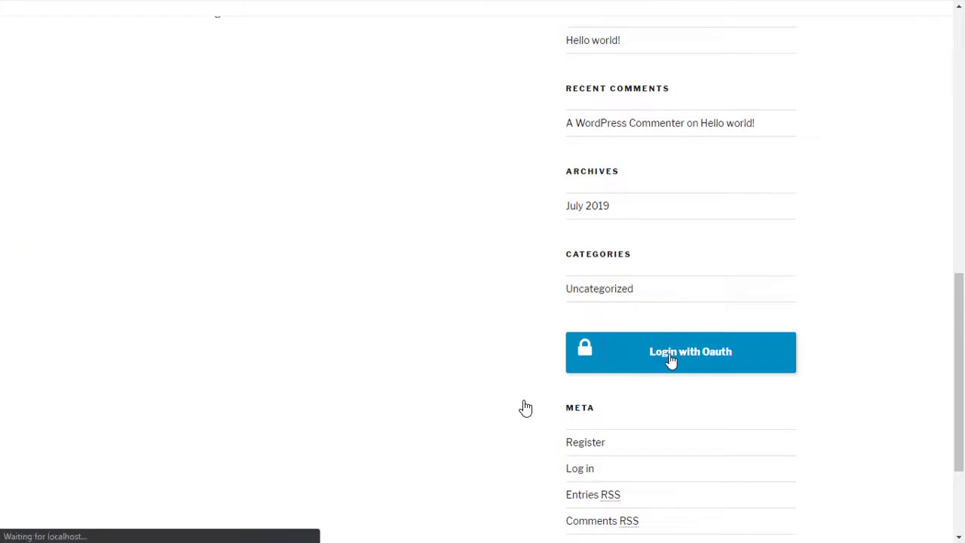
pyautogui.click(670, 360)
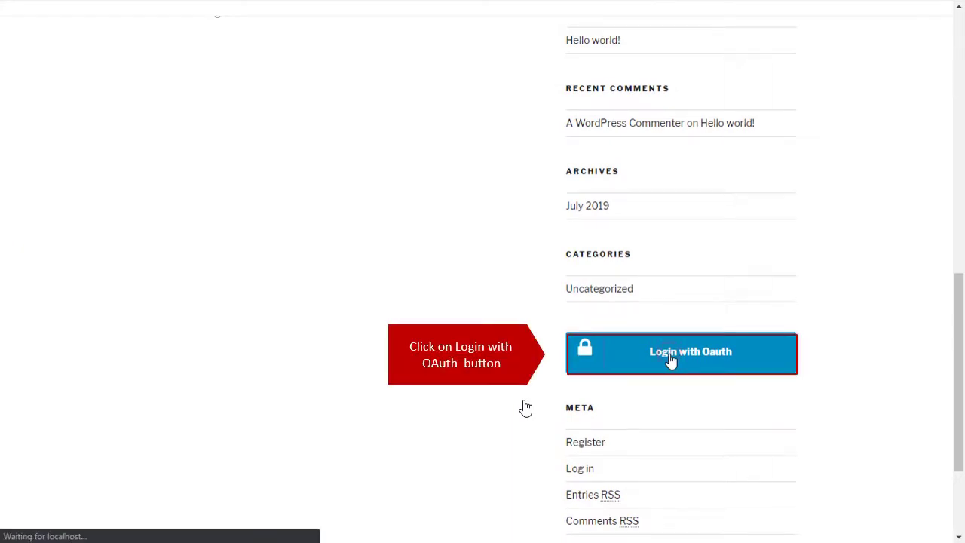